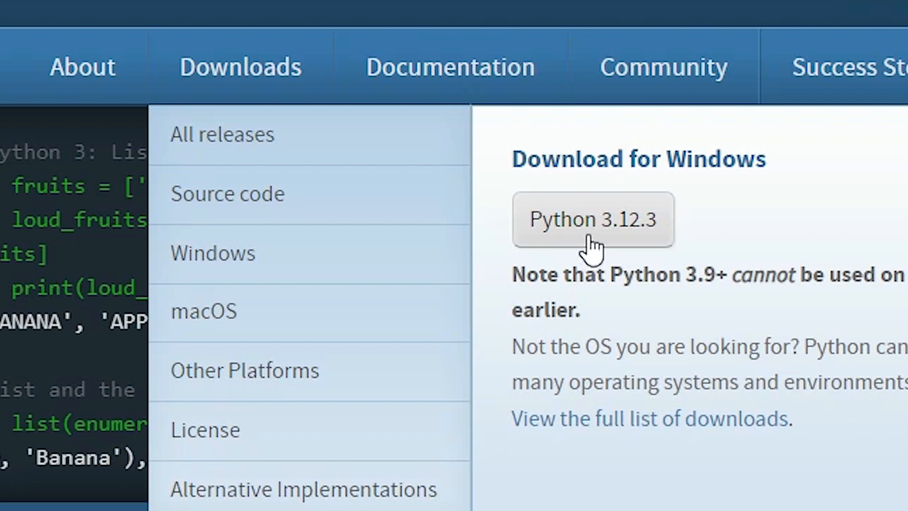
Download python-3.12.3-amd64.exe from python.org and confirm Chrome lists it as Done.
left_click(590, 231)
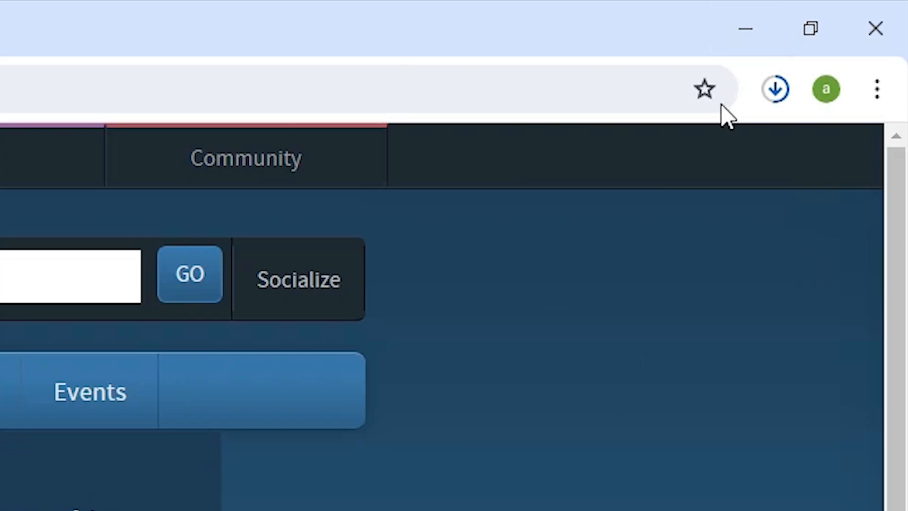
left_click(763, 105)
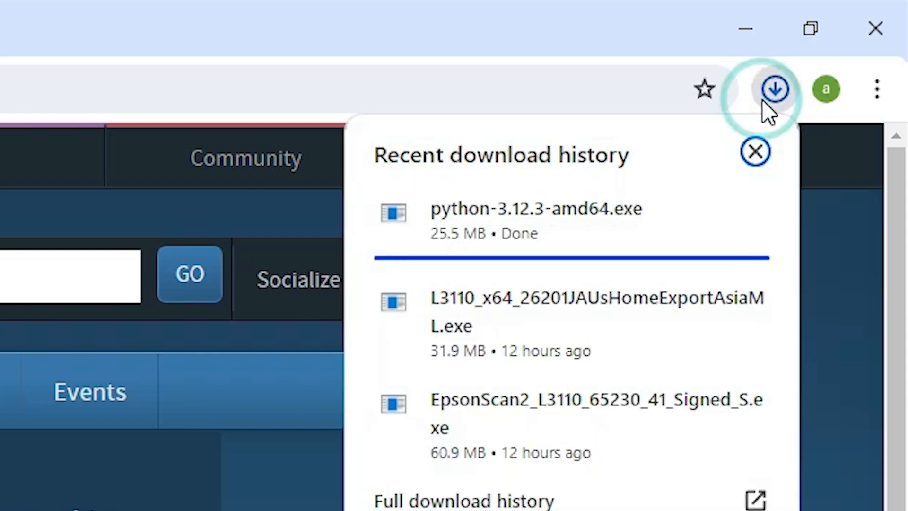
mouse_move(466, 211)
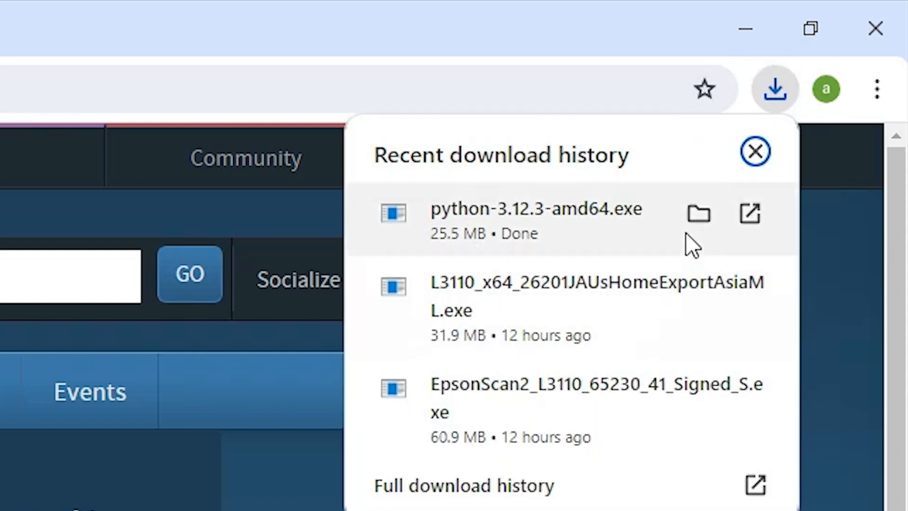
Move python-3.12.3-amd64.exe from the Downloads folder onto the desktop below Google Chrome.
left_click(705, 217)
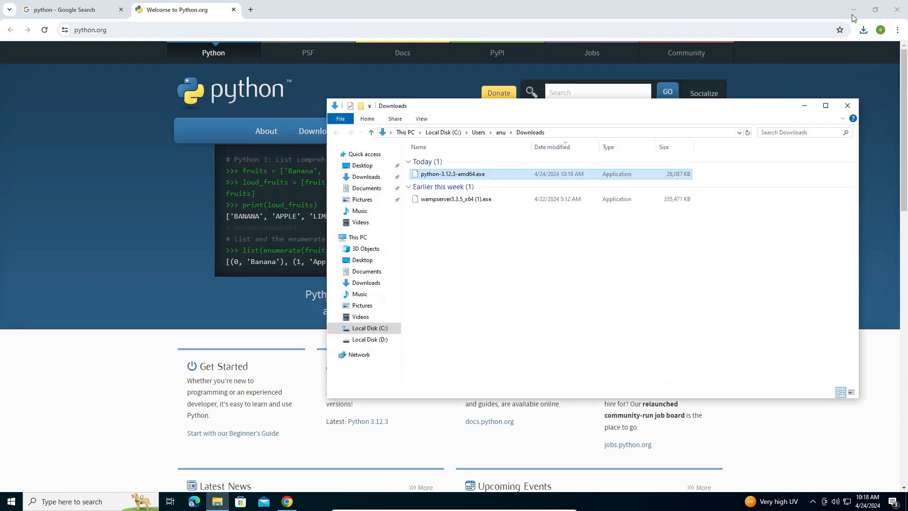
left_click(746, 29)
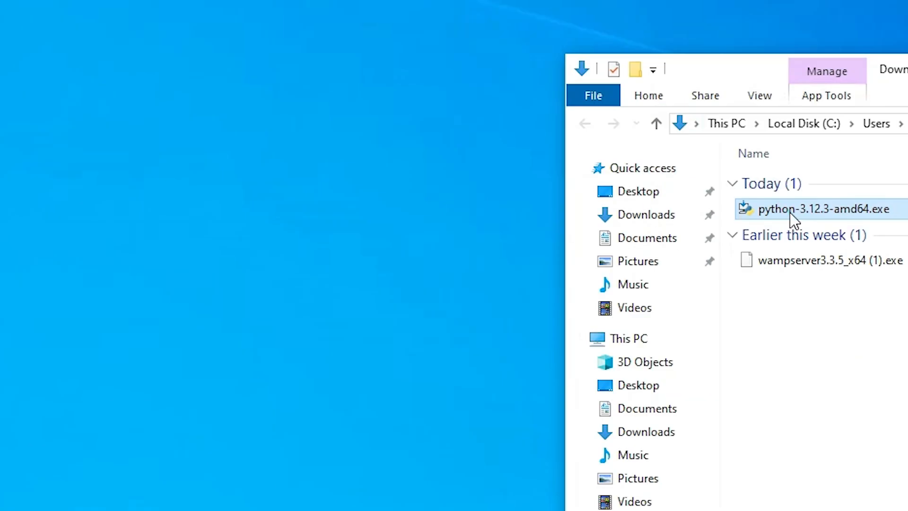
left_click_drag(436, 175, 159, 247)
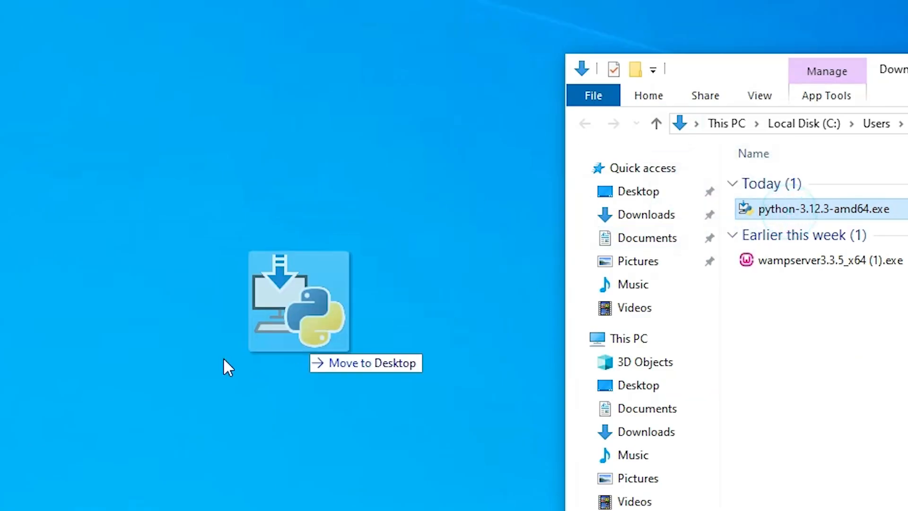
left_click_drag(223, 356, 0, 371)
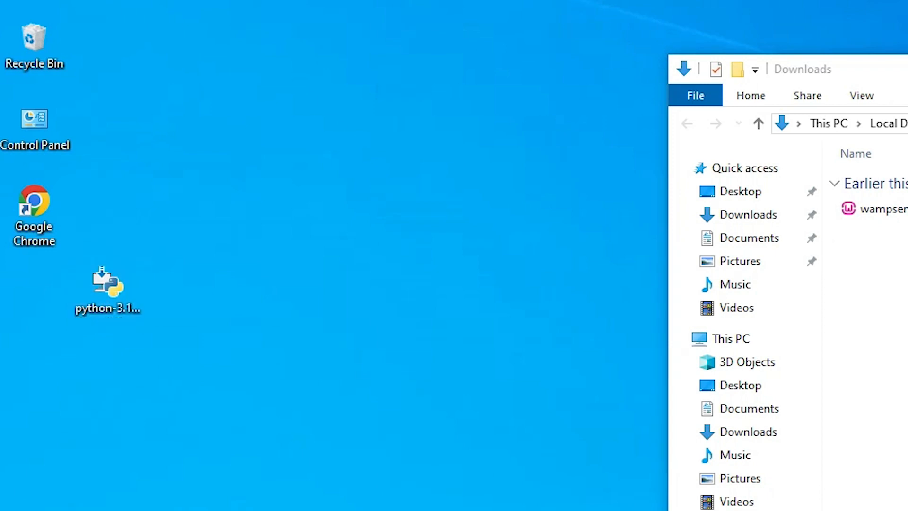
left_click(907, 69)
left_click_drag(93, 297, 17, 327)
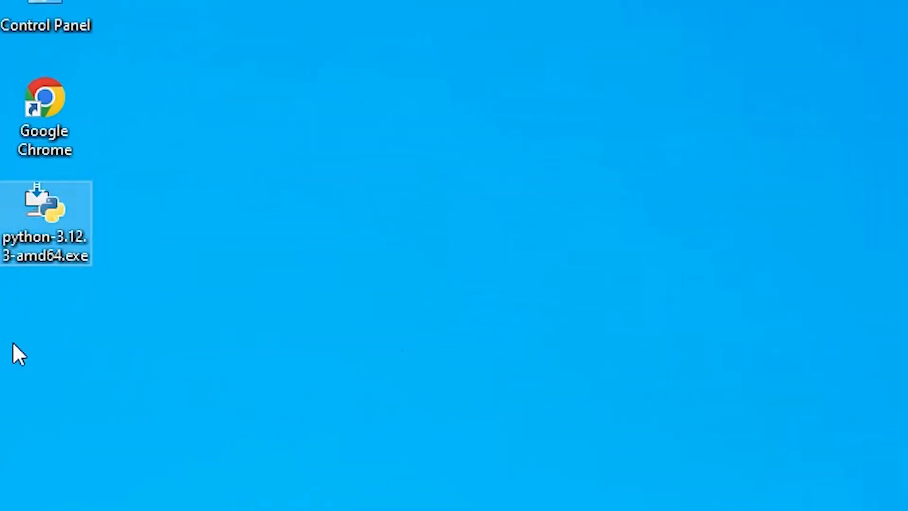
Launch the Python installer with Run as administrator.
double_click(41, 232)
right_click(42, 233)
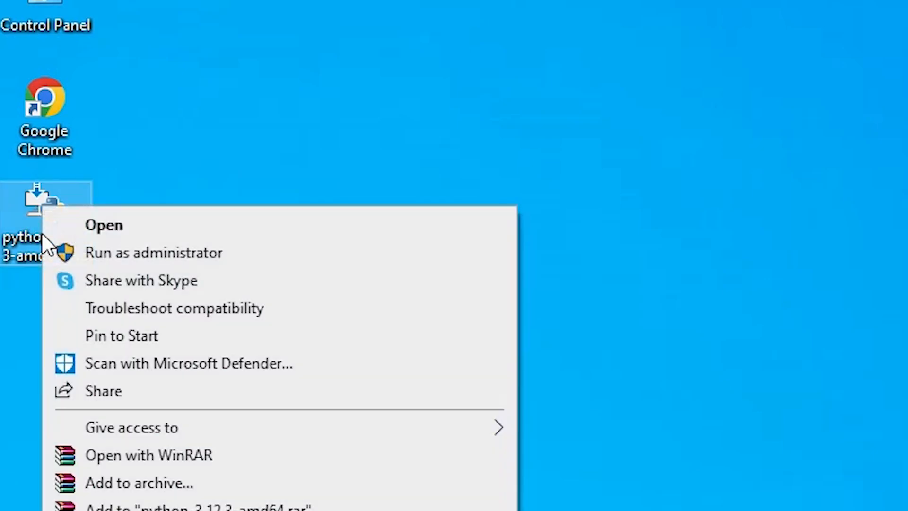
left_click(179, 252)
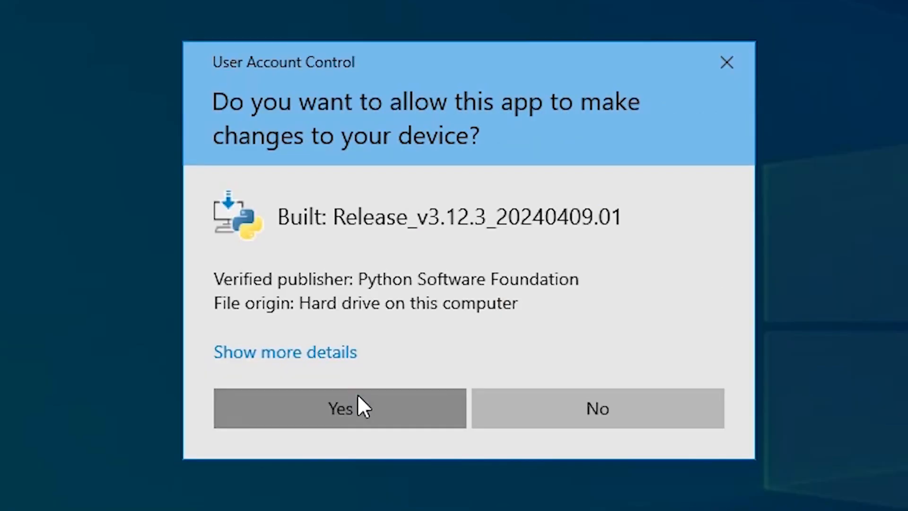
Approve the admin prompt, tick py.exe admin privileges and Add python.exe to PATH, then customize.
left_click(357, 403)
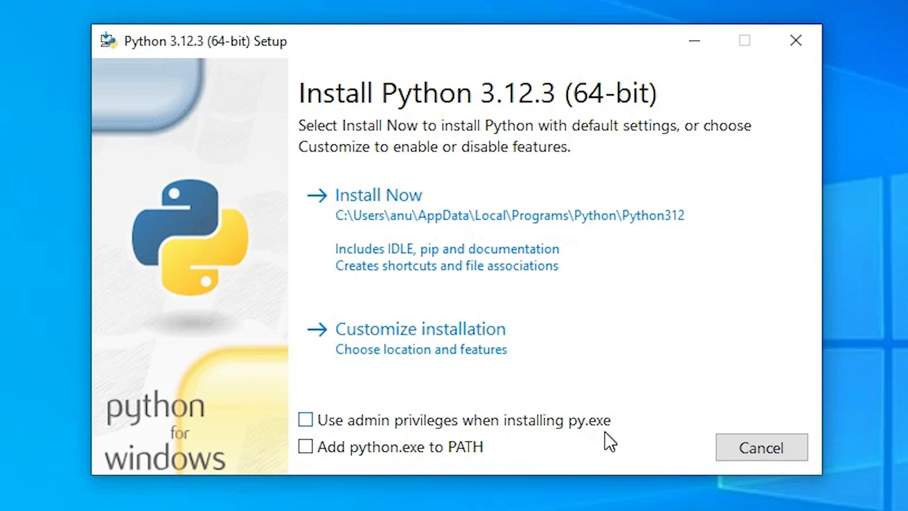
left_click(307, 421)
left_click(308, 450)
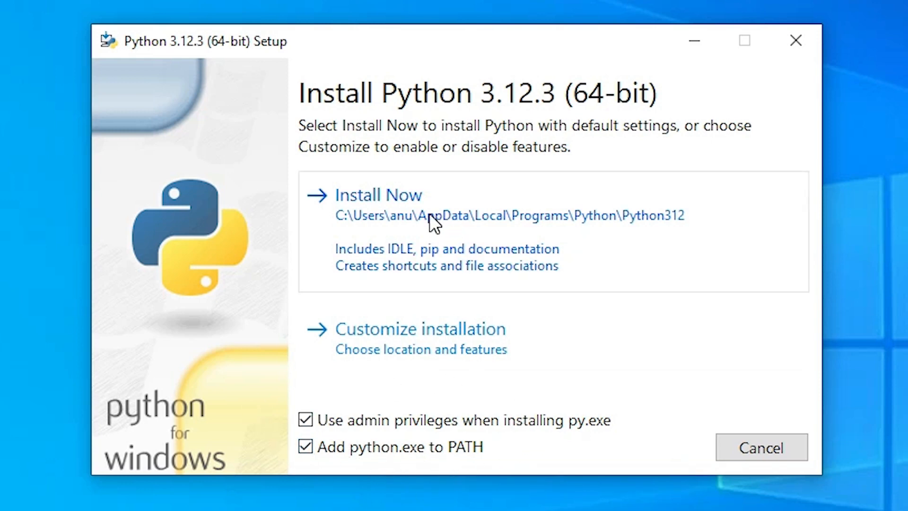
left_click(456, 345)
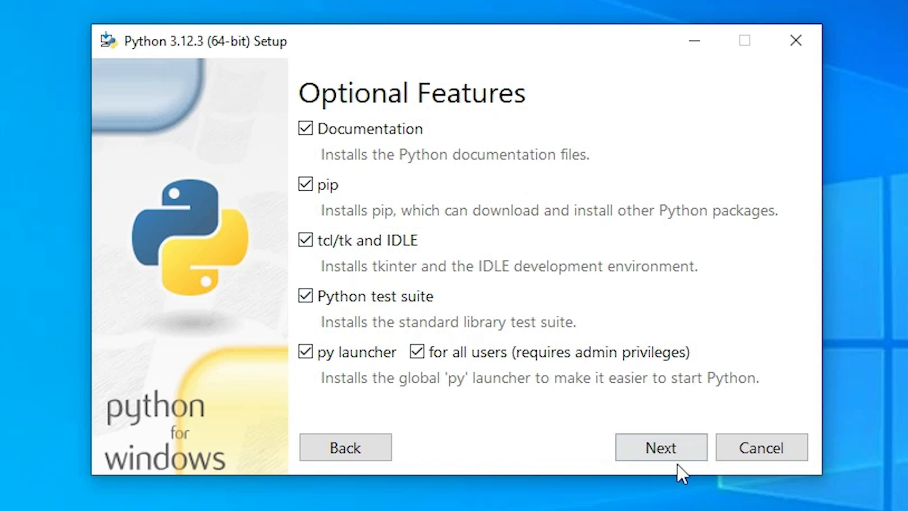
Keep all optional features, install for all users to C:\Program Files\Python312, then close setup.
left_click(660, 447)
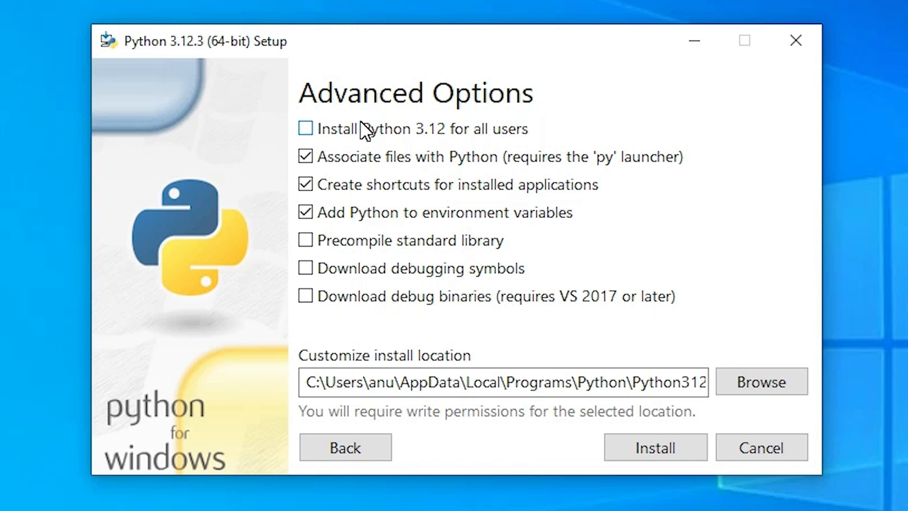
left_click(346, 130)
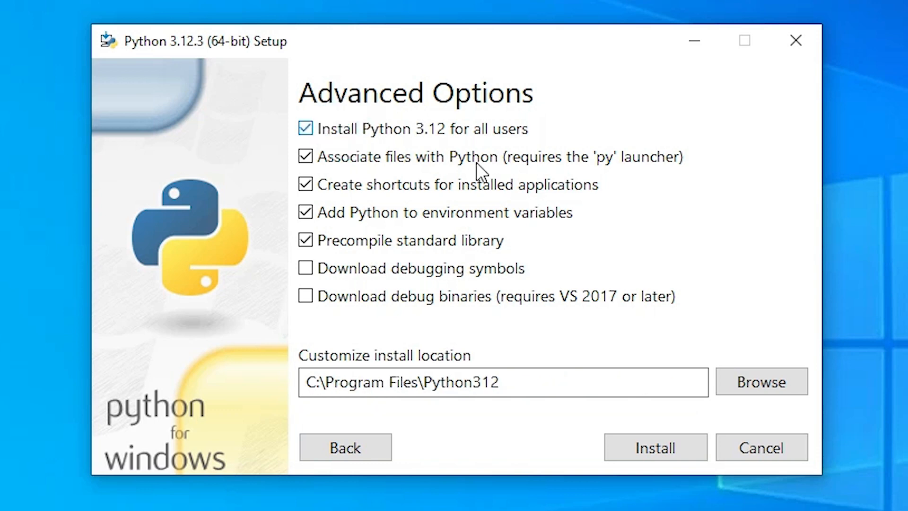
left_click(651, 440)
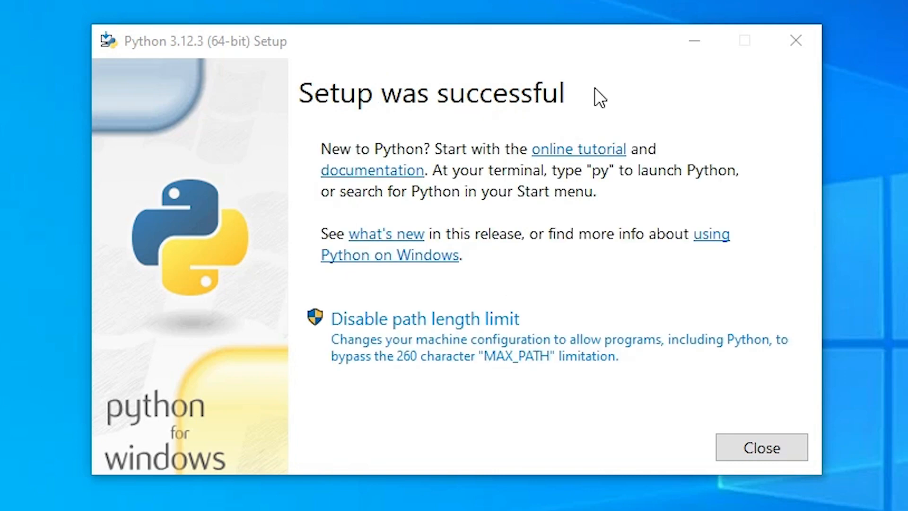
left_click(779, 447)
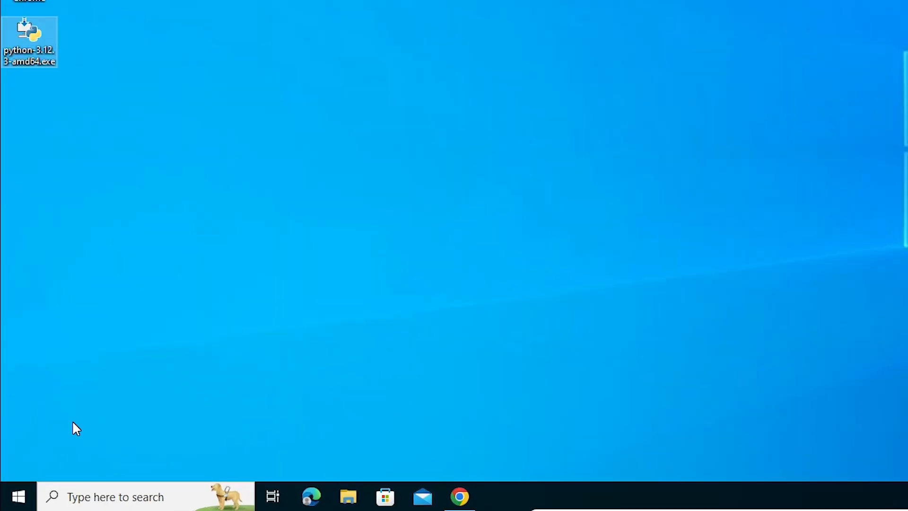
Open Command Prompt and run python --version to confirm Python 3.12.3.
left_click(3, 496)
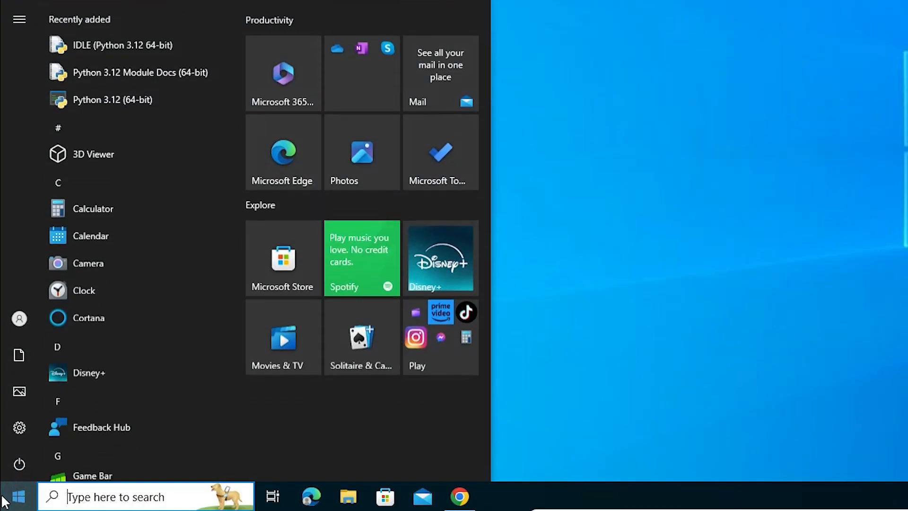
type("cmd")
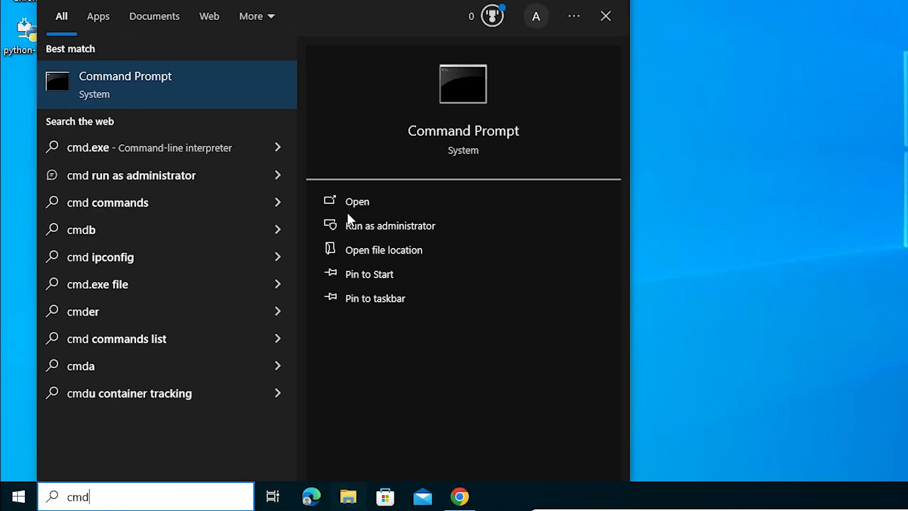
left_click(197, 97)
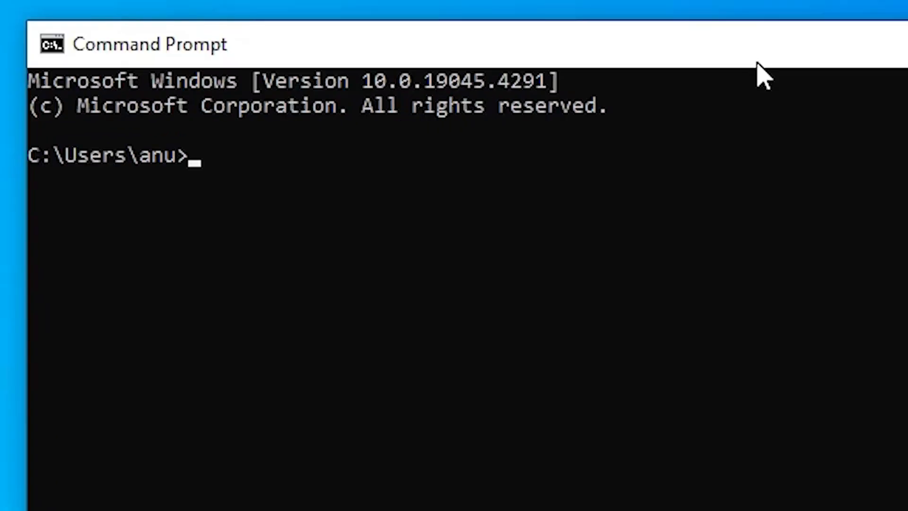
type("pytho")
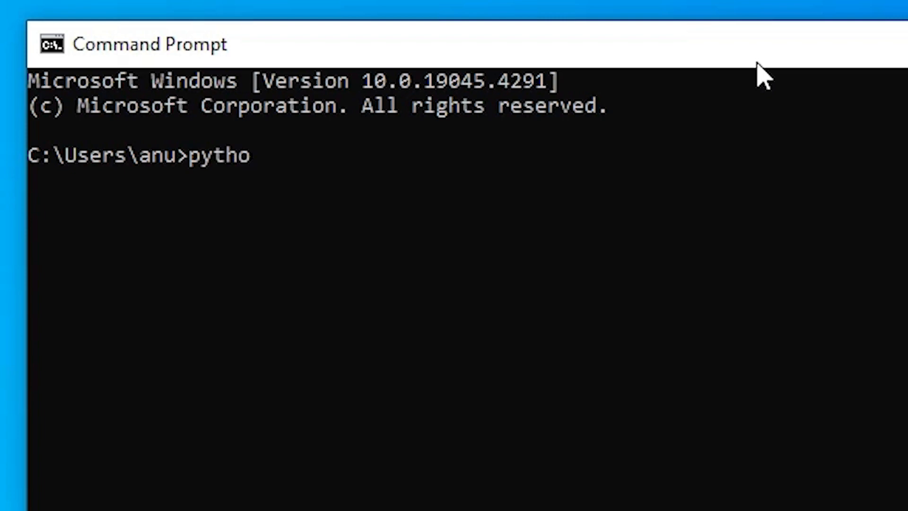
type("n --version")
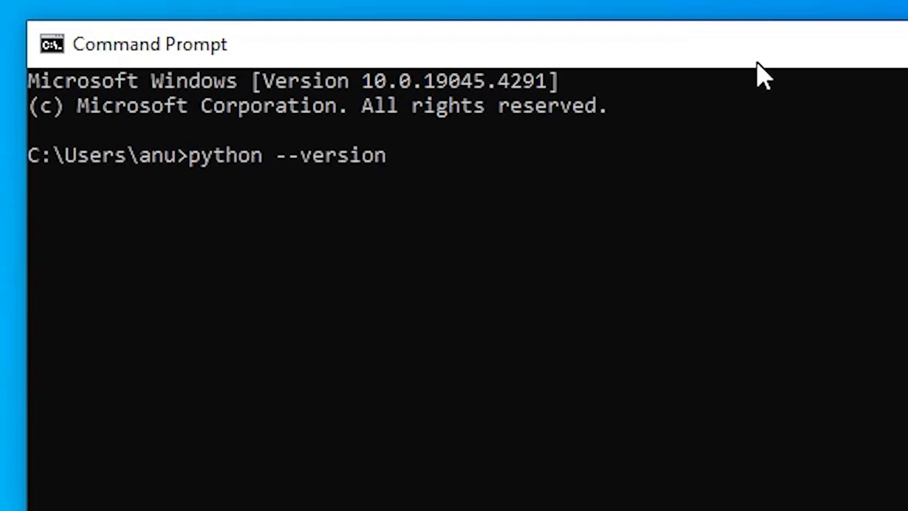
key("Return")
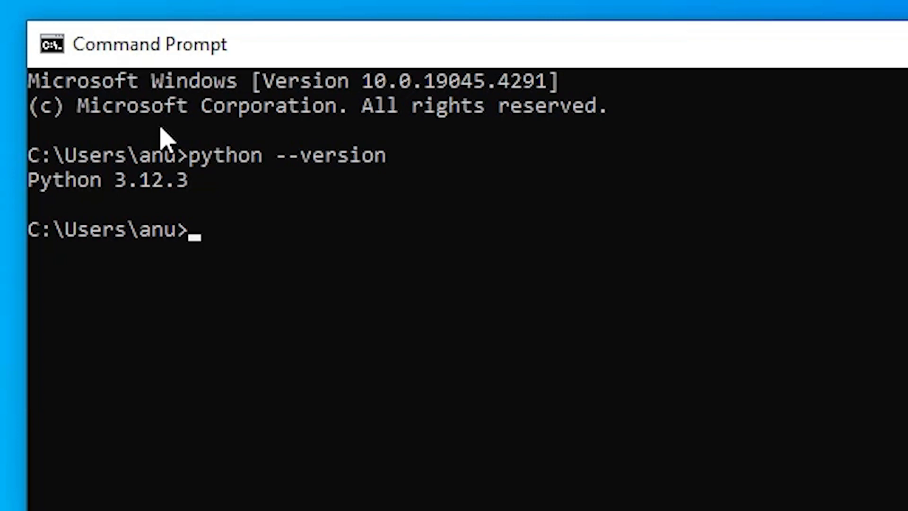
Start the py interpreter and print a person's name in quotes with print().
type("py")
key("Return")
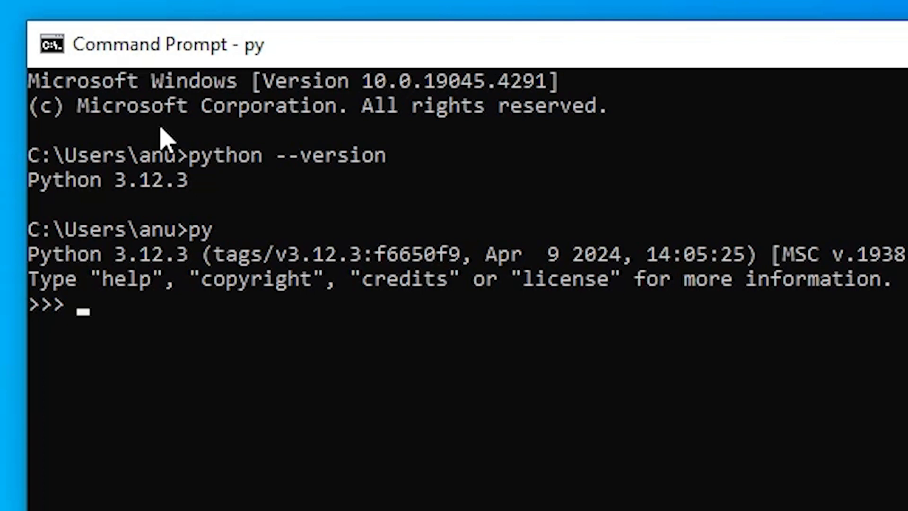
type("print")
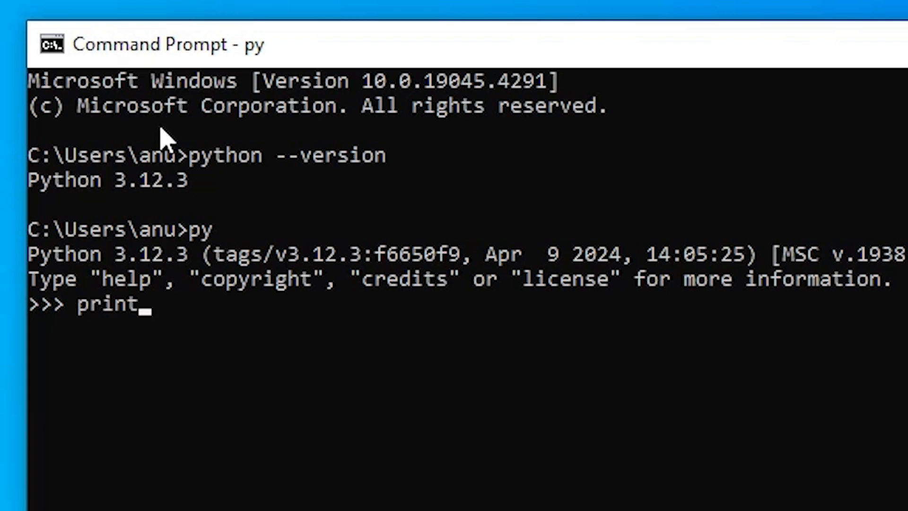
type("()")
key("Left")
type("\"\"")
key("Left")
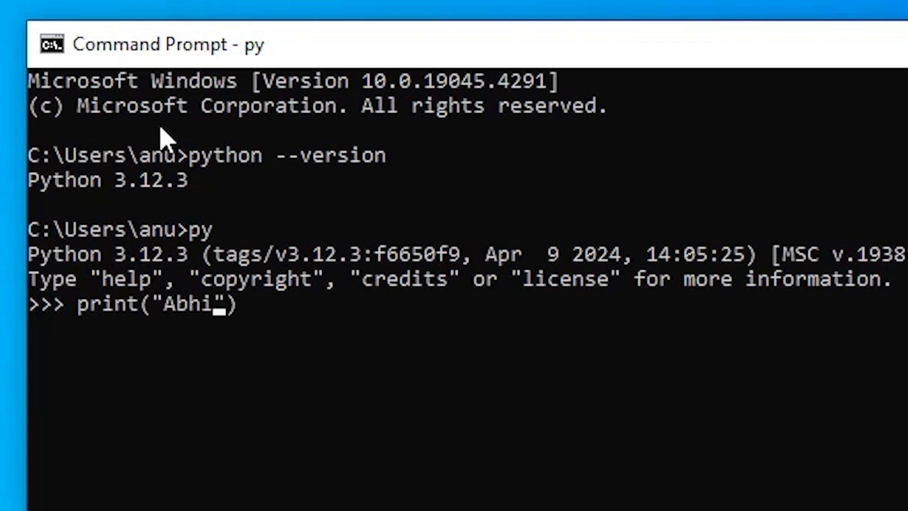
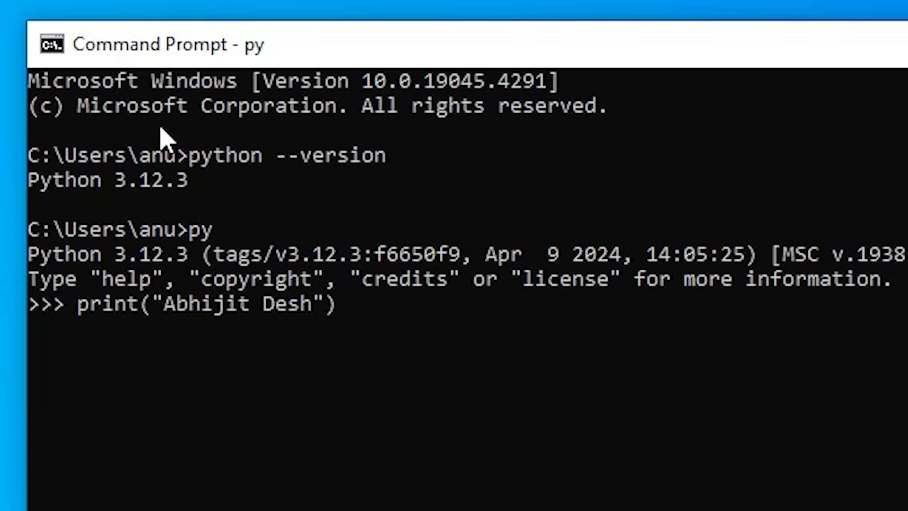
key("Return")
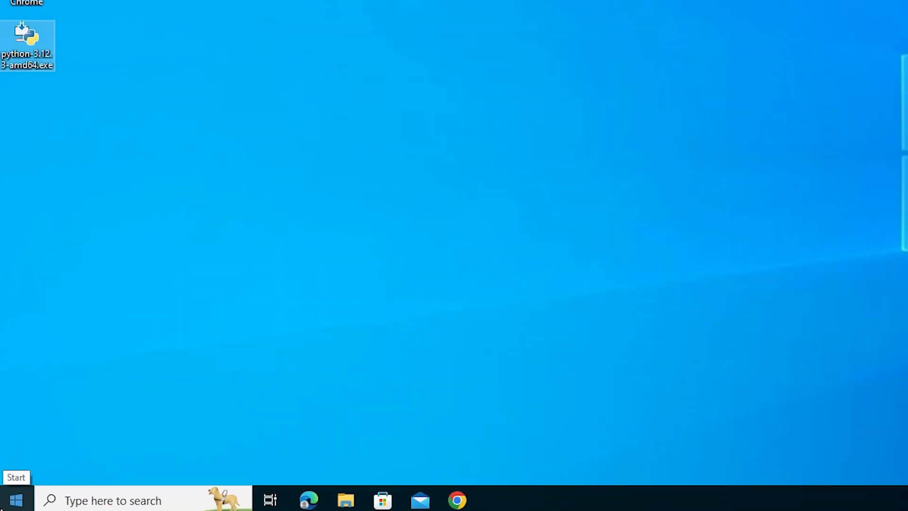
Launch IDLE from Start search and run print("Hello World") in the shell.
left_click(2, 507)
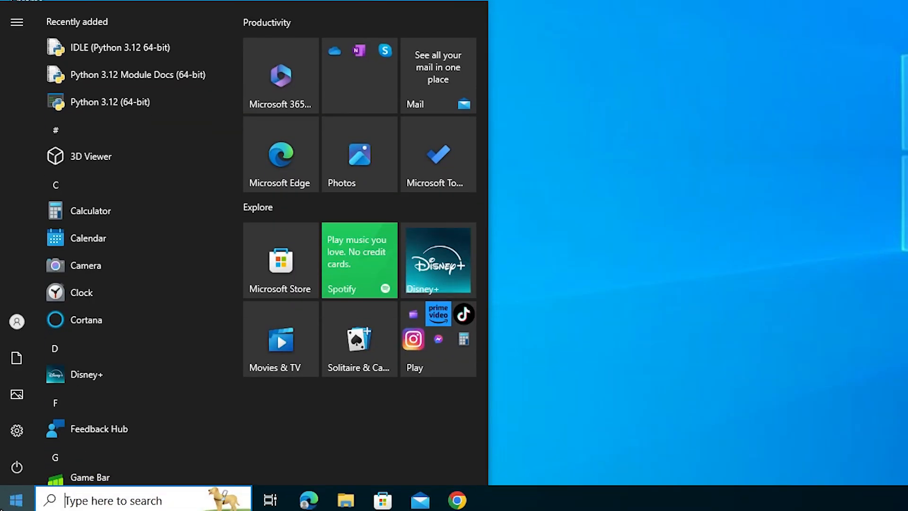
type("IDLE")
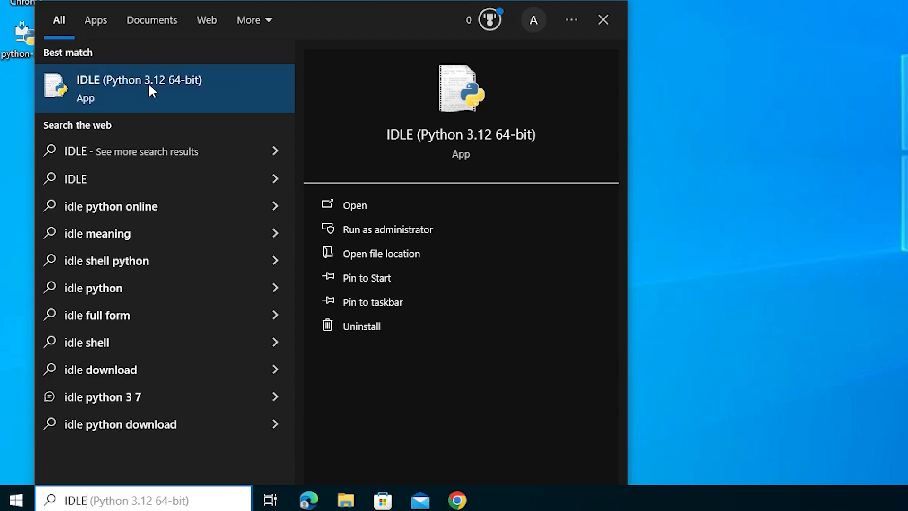
left_click(119, 85)
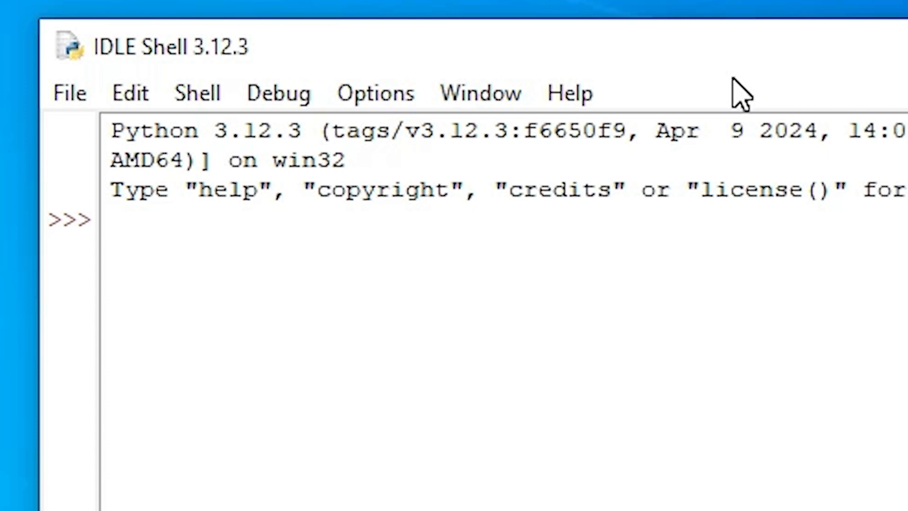
left_click(546, 395)
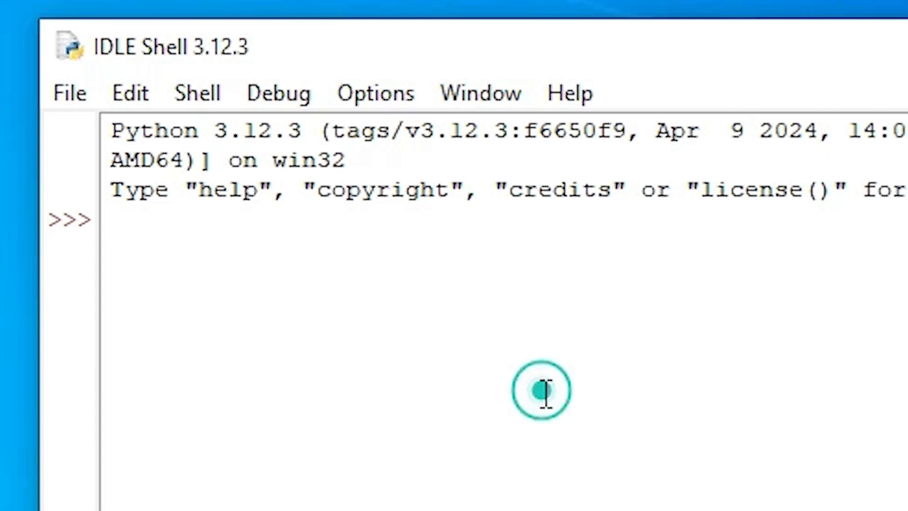
type("pr")
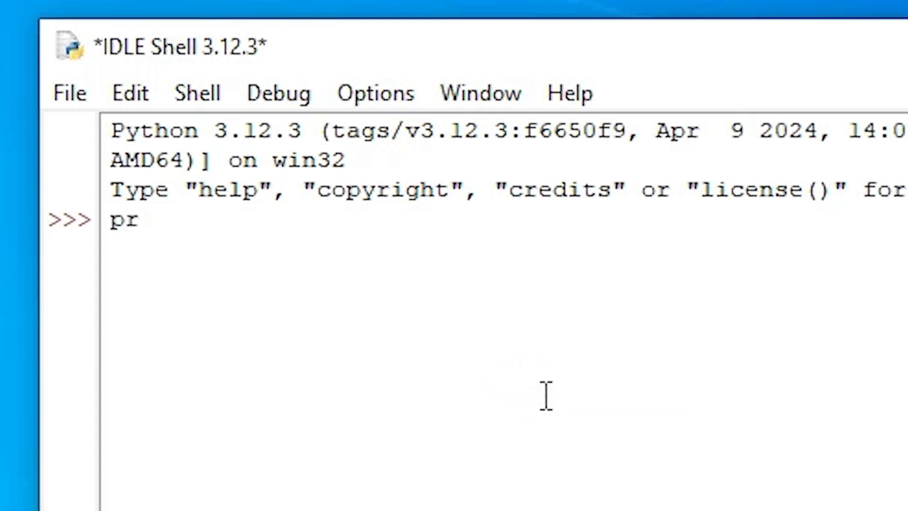
type("int()")
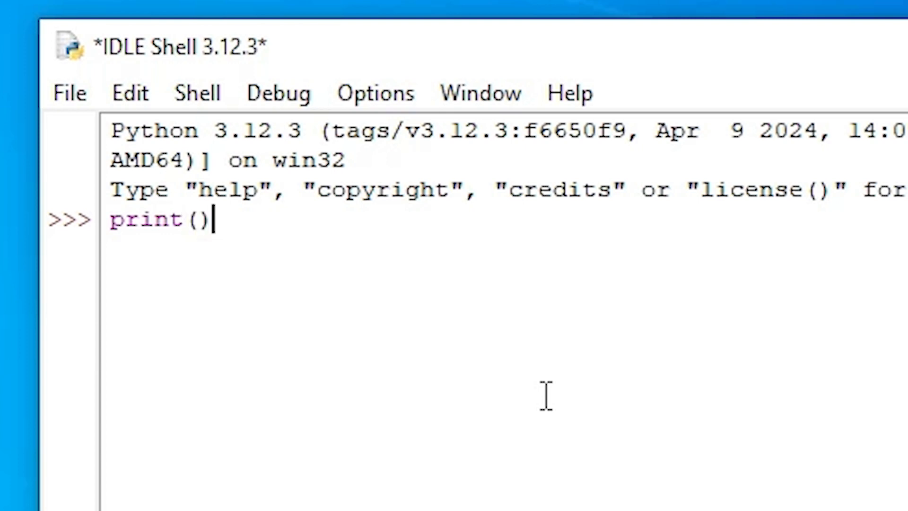
key("Left")
key("Right")
key("Left")
type("\"\"")
key("Left")
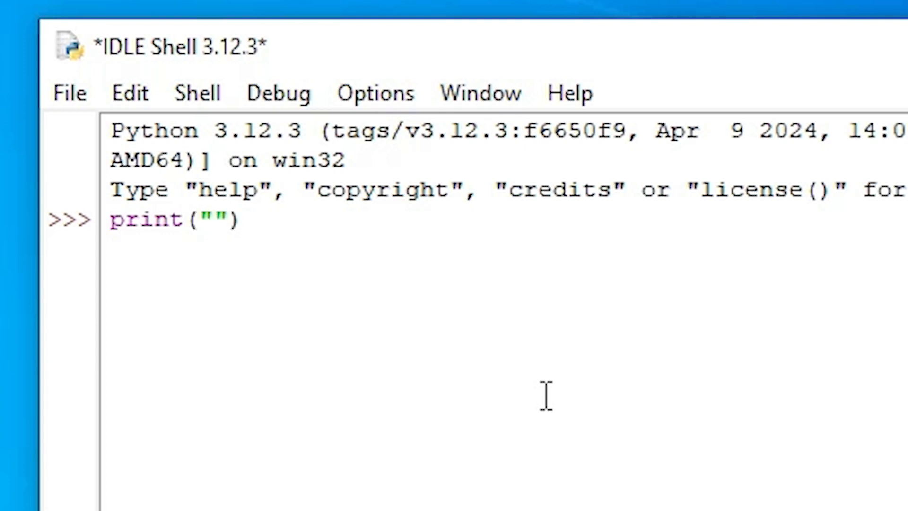
type("H")
type("ello ")
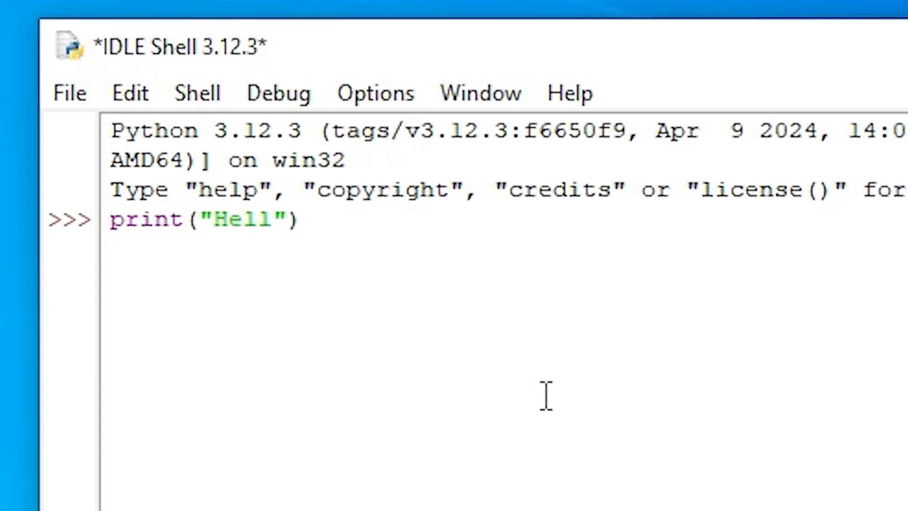
type("World")
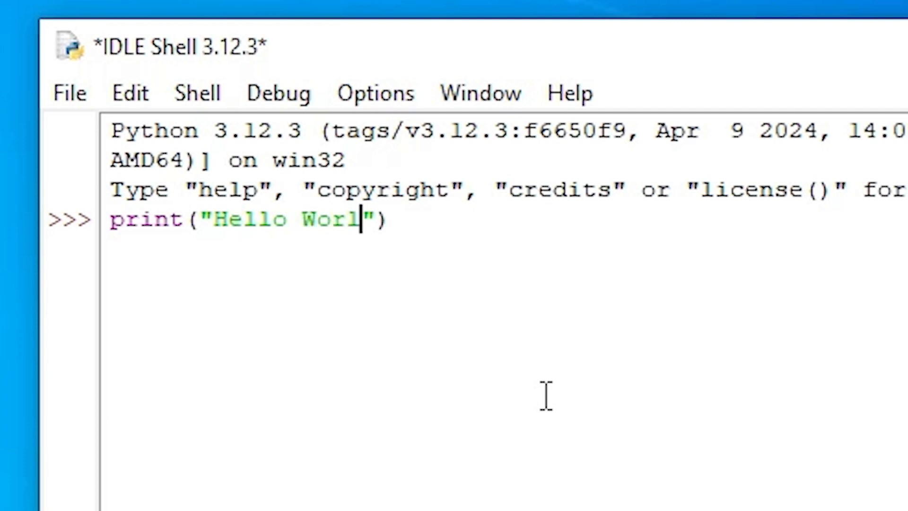
key("Right")
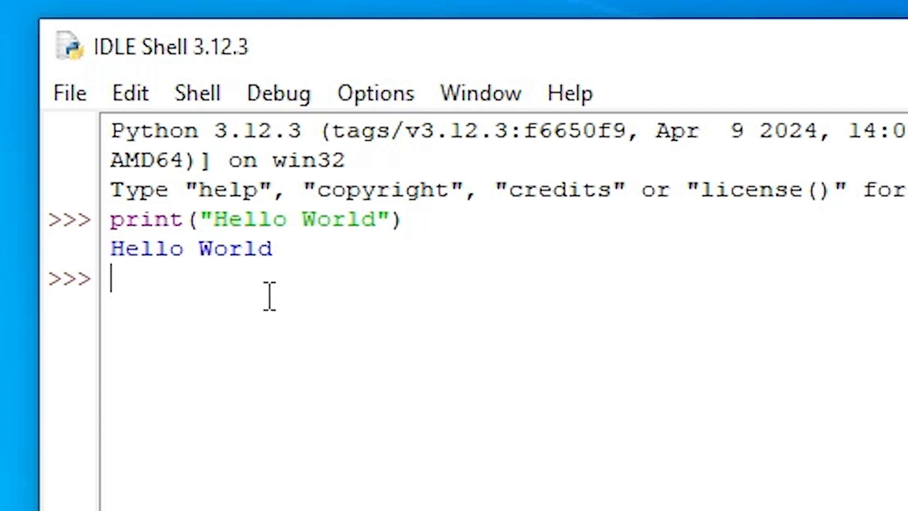
Save the IDLE shell session to the Desktop as test.py via File > Save As.
left_click(82, 92)
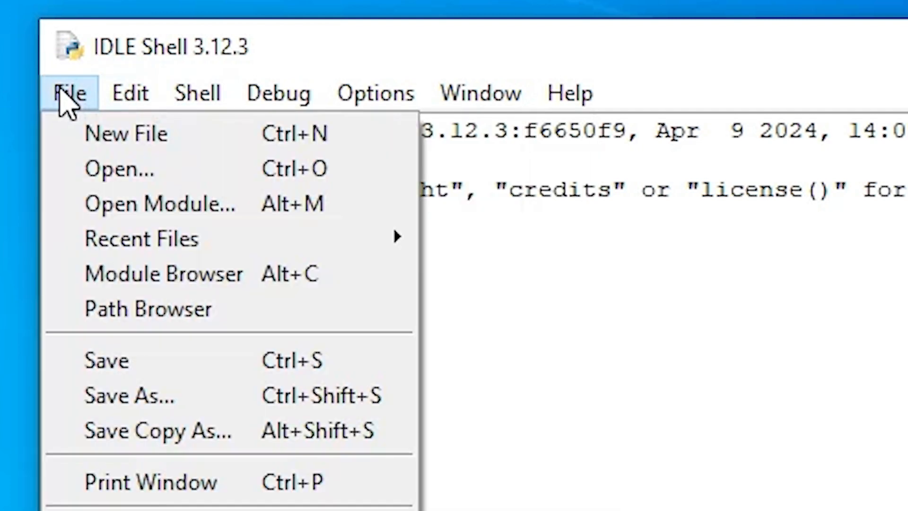
left_click(138, 396)
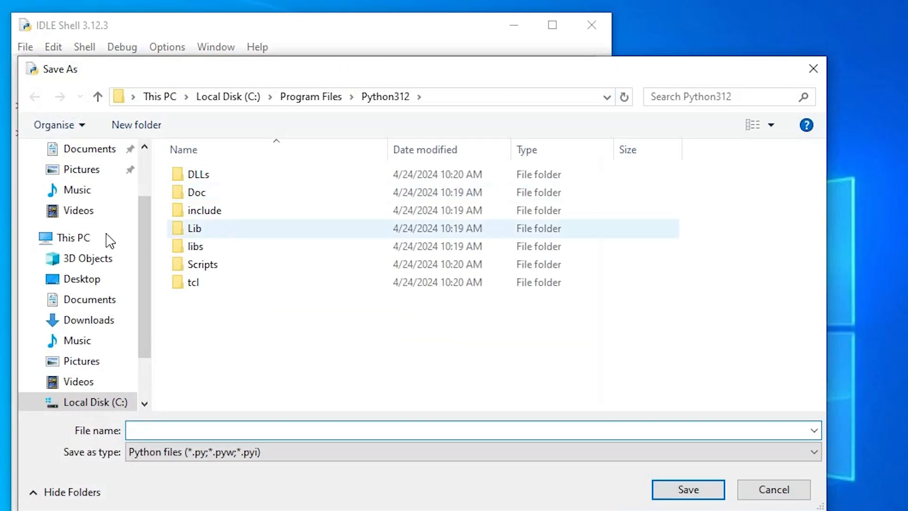
left_click(78, 280)
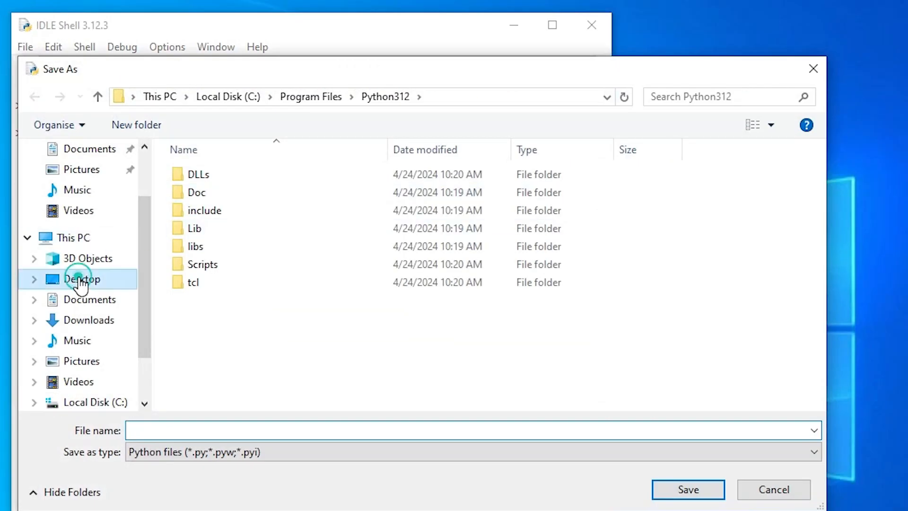
left_click(203, 428)
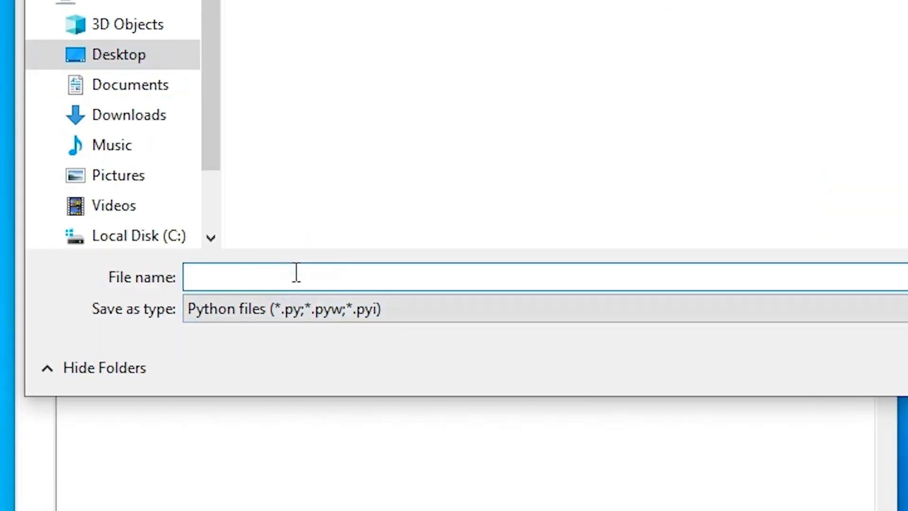
type("test")
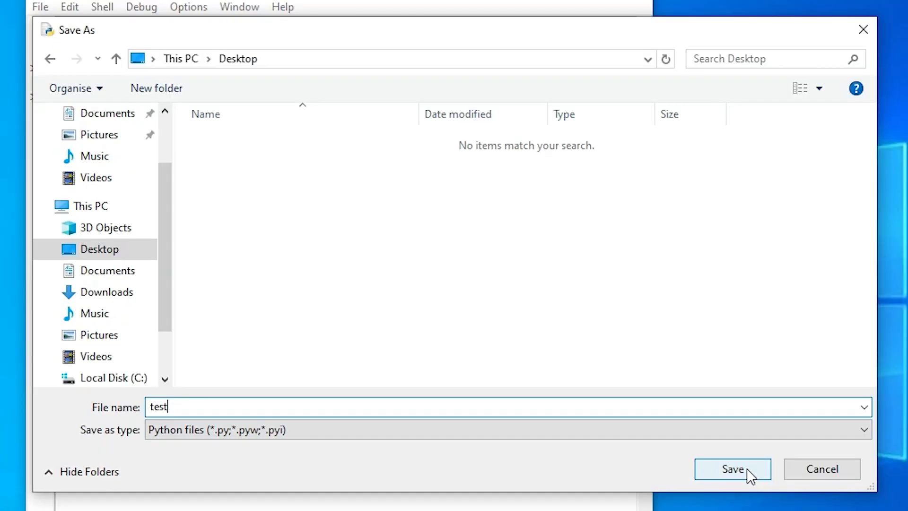
left_click(747, 471)
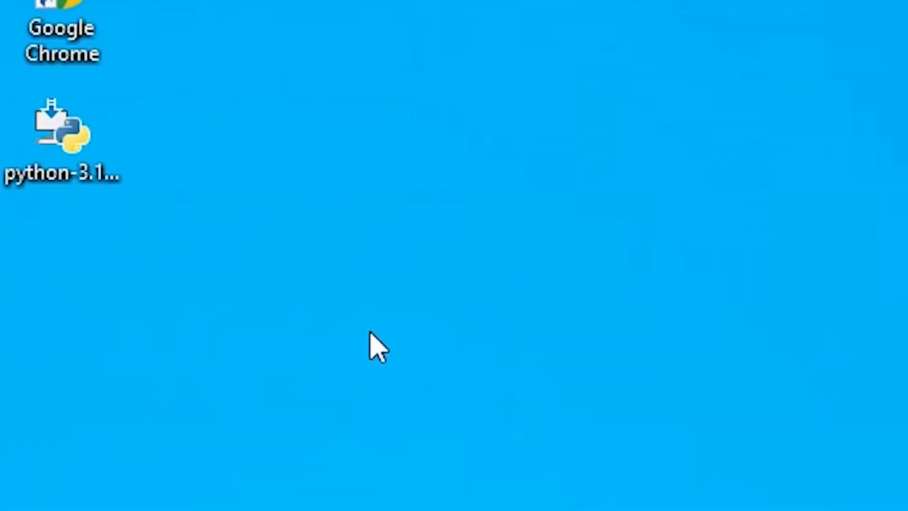
Check the test.py file on the desktop, then close the IDLE Shell window.
left_click(95, 172)
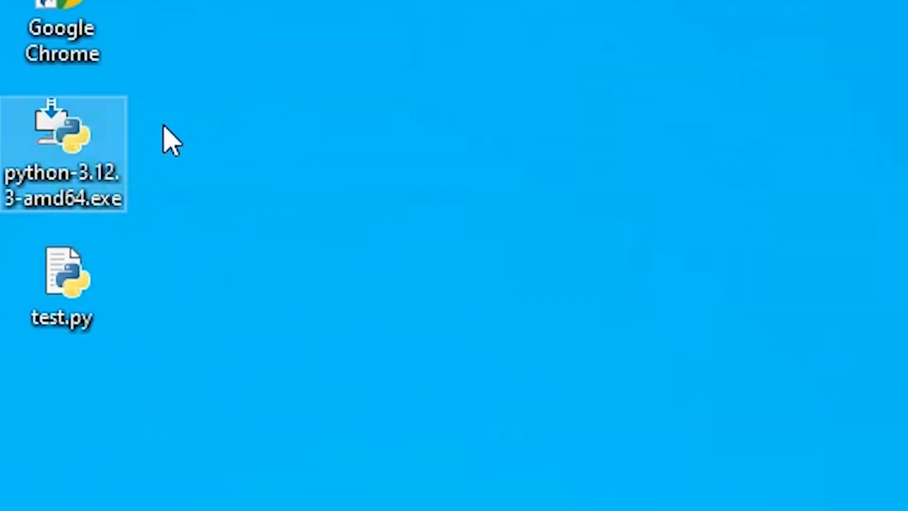
left_click(62, 301)
mouse_move(81, 332)
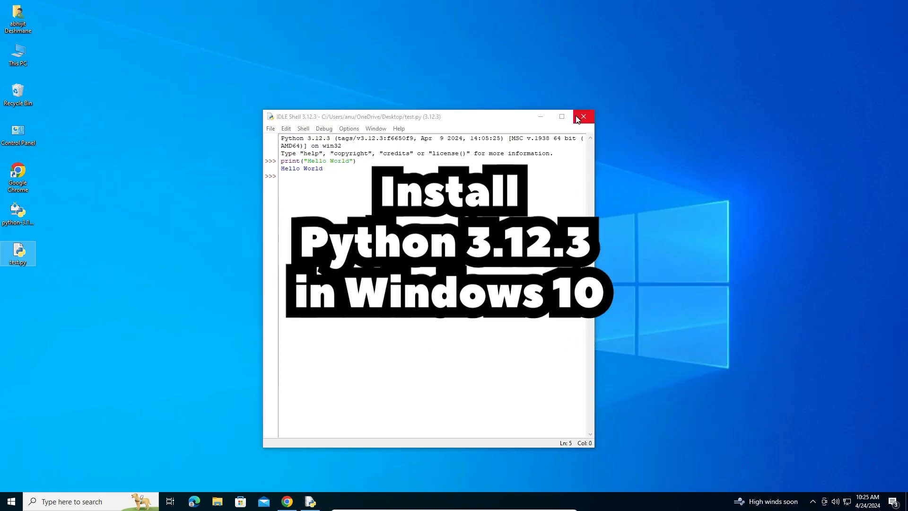
left_click(577, 119)
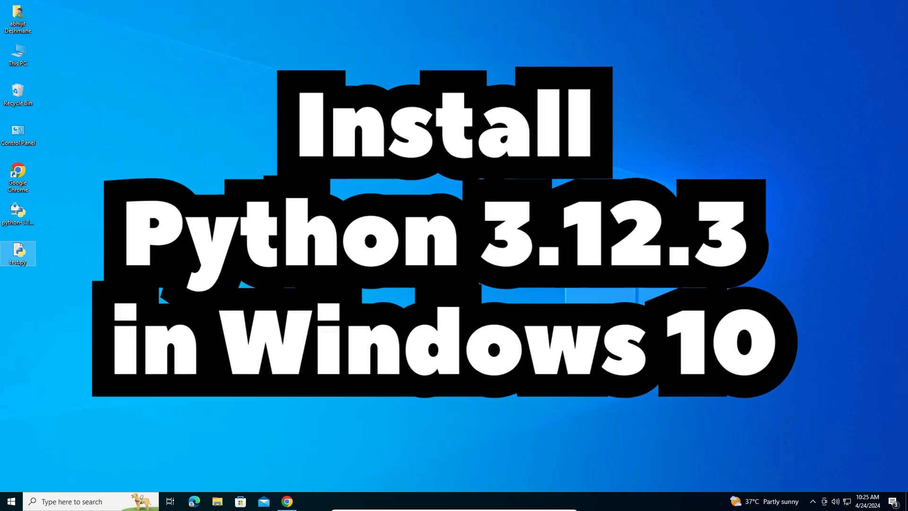